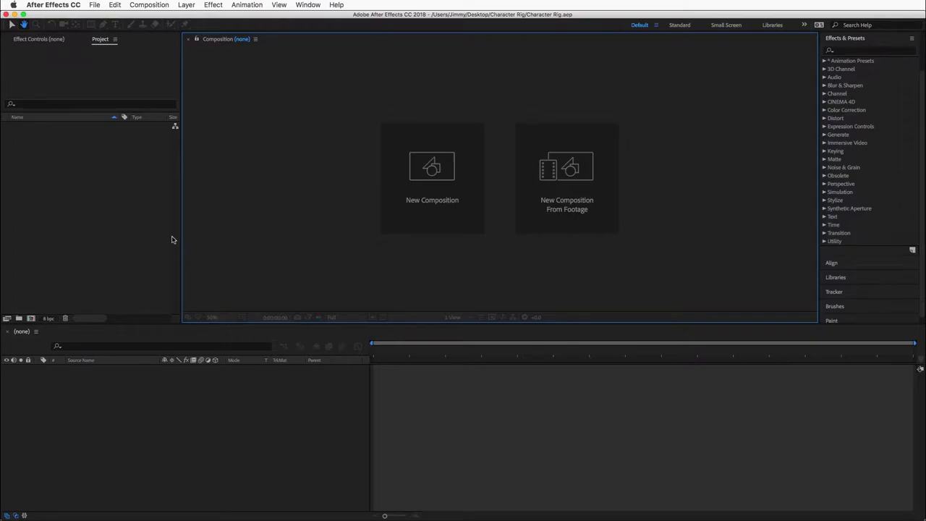
- Import Green Person.ai as a Composition - Retain Layer Sizes and open the composition
click(83, 197)
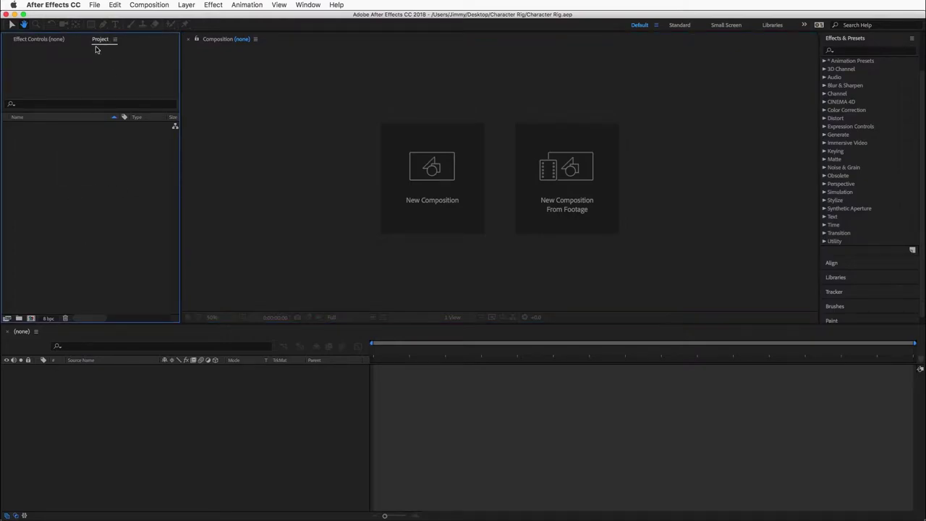
click(94, 4)
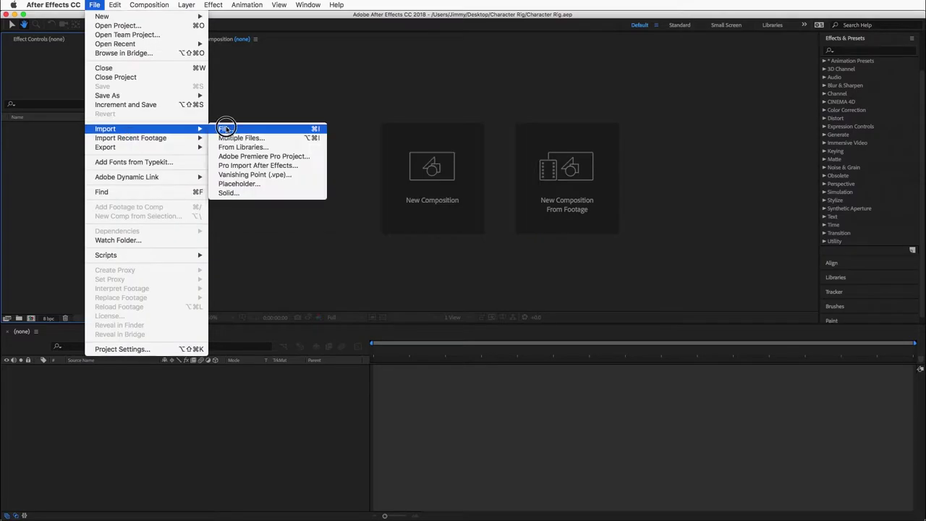
click(223, 121)
click(674, 363)
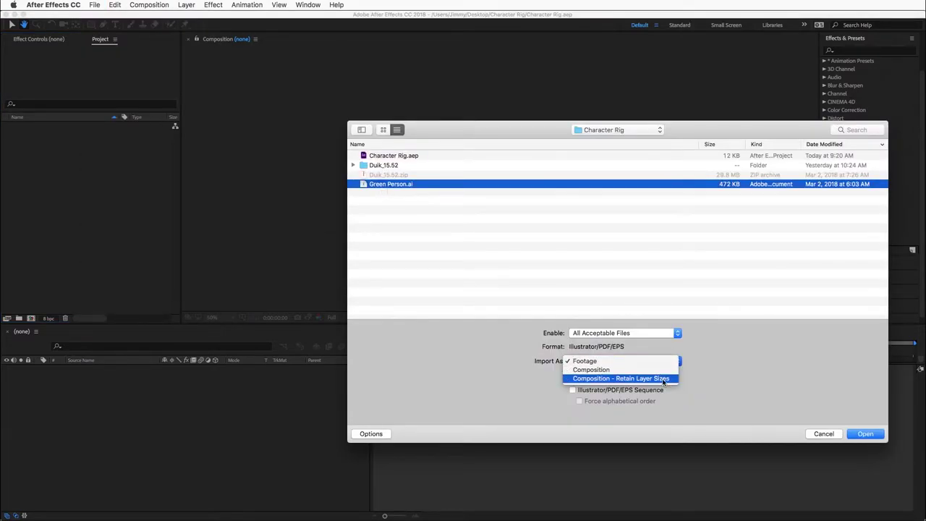
click(662, 379)
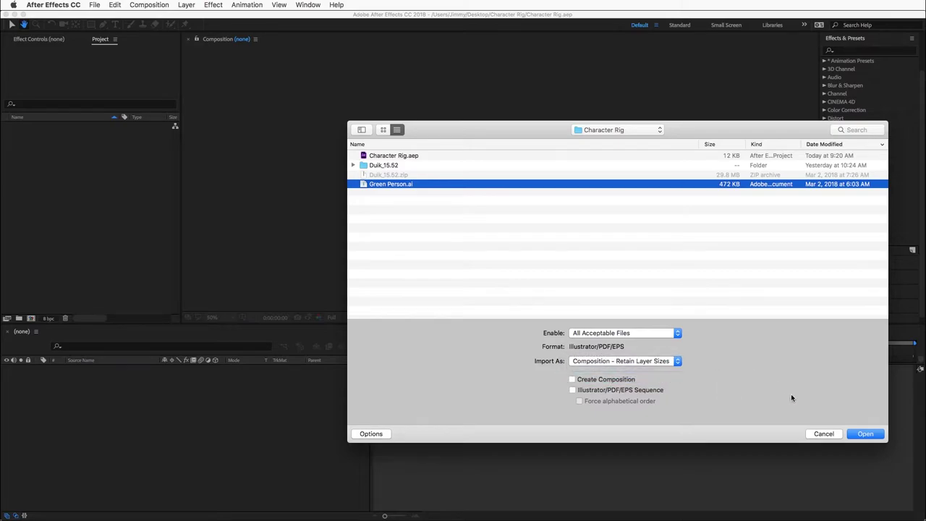
click(865, 433)
double_click(13, 126)
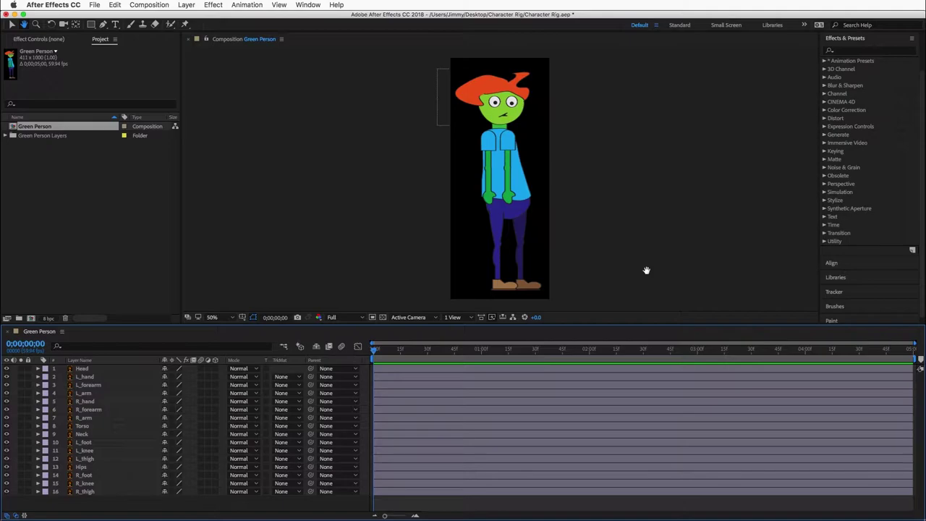
- Set the Green Person composition's width to 1920 and height to 1080 in Composition Settings
click(149, 5)
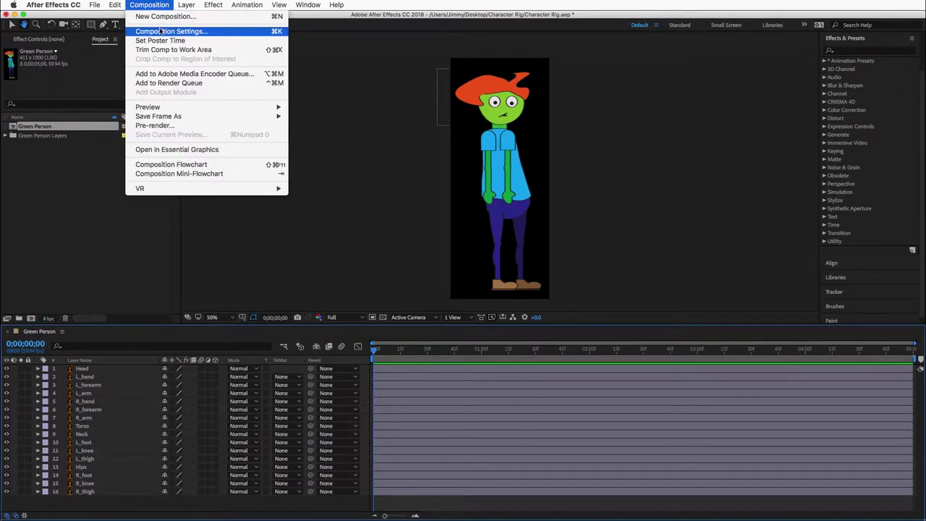
click(160, 29)
text(1920)
key(Tab)
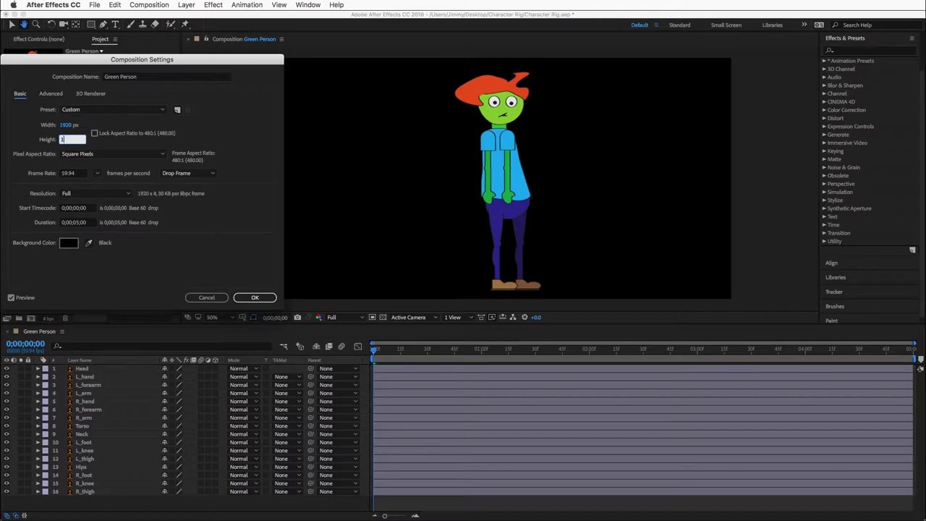
text(1080)
click(265, 298)
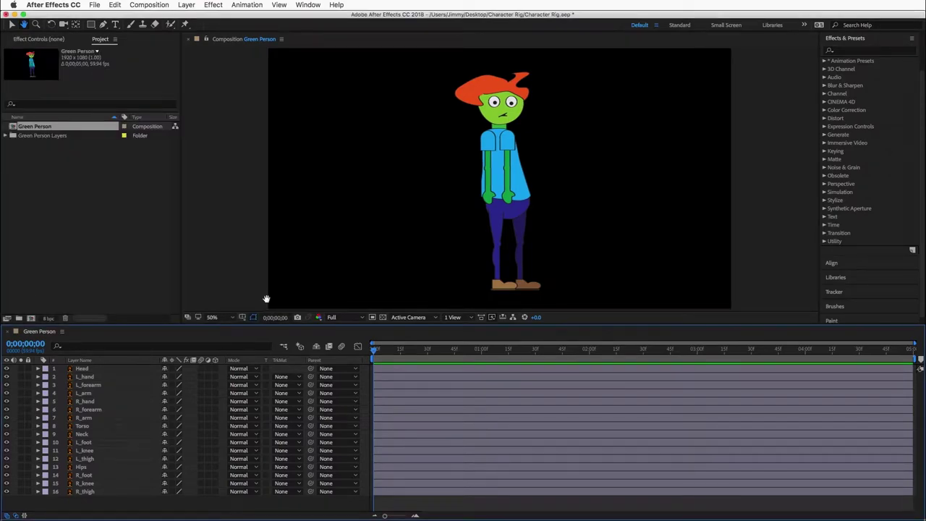
- In Firefox, go to the Duik tool's download page on rainboxprod.coop
key(super+Tab)
key(super+Tab)
mouse_move(669, 67)
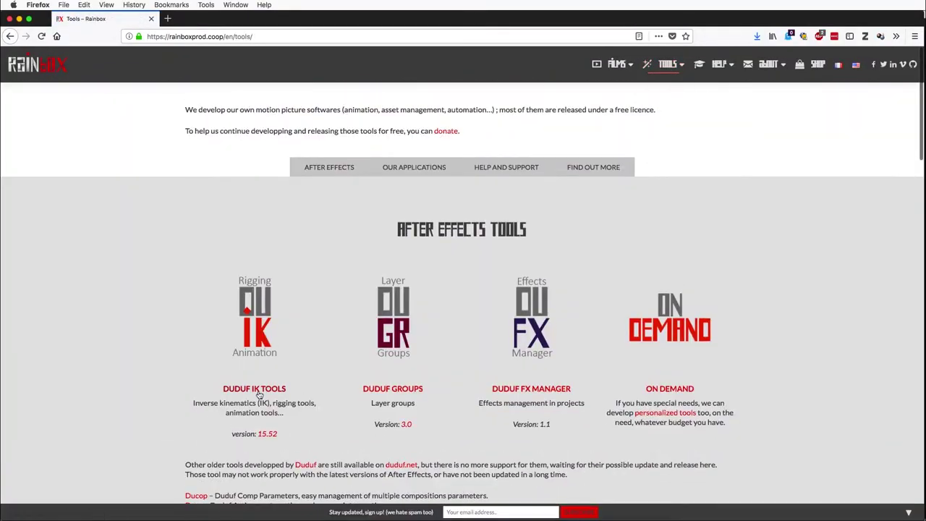
click(252, 395)
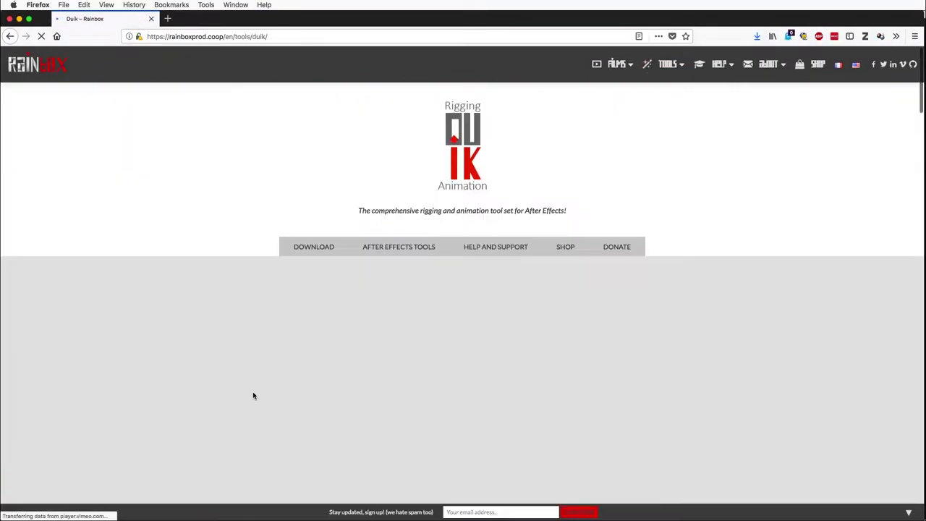
click(305, 251)
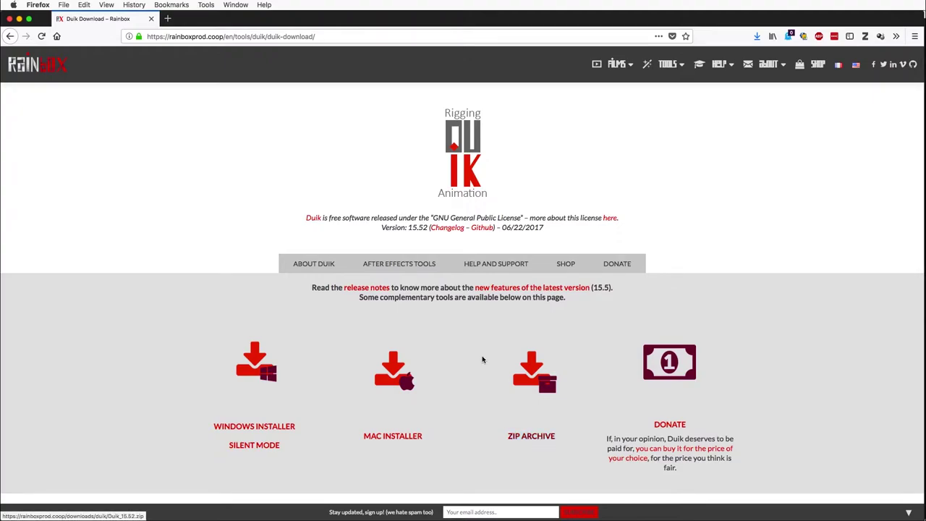
- Run the Duik.jsx script from the Duik_15.52 folder and move its panel to the top-left
key(super+Tab)
click(94, 6)
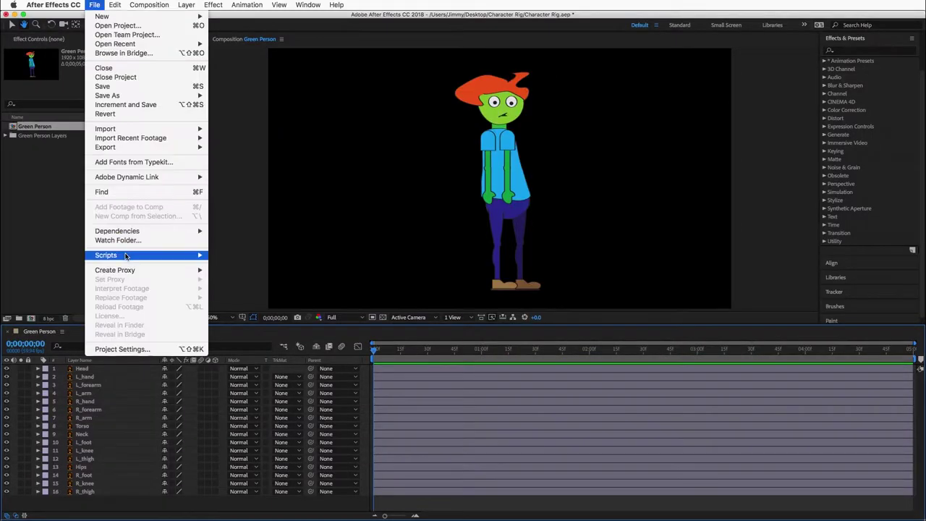
mouse_move(145, 255)
click(220, 261)
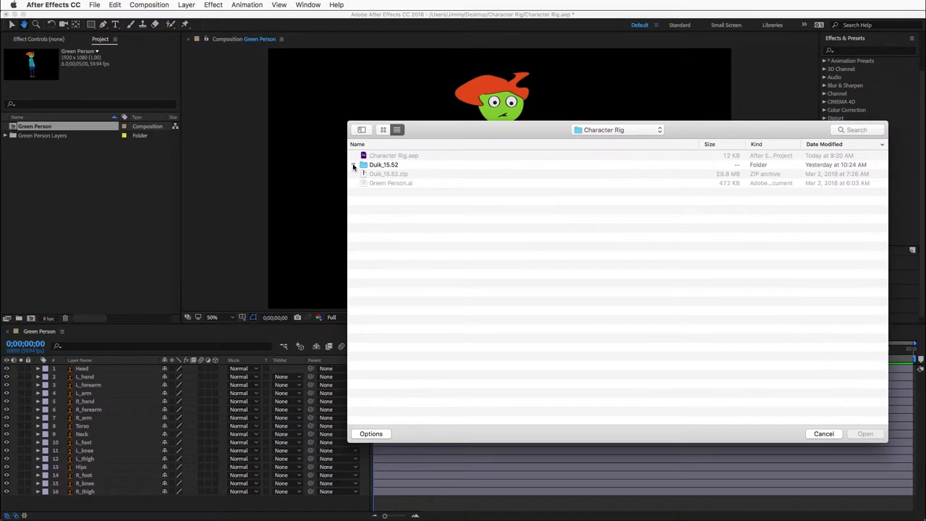
click(353, 165)
double_click(390, 175)
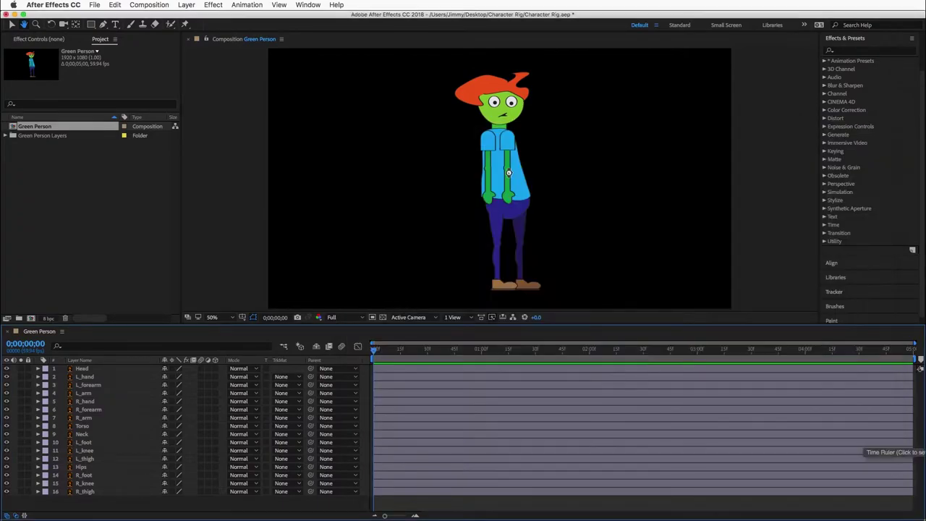
drag(627, 265, 205, 53)
- Check the scripting permission in General preferences, then close Preferences
click(55, 5)
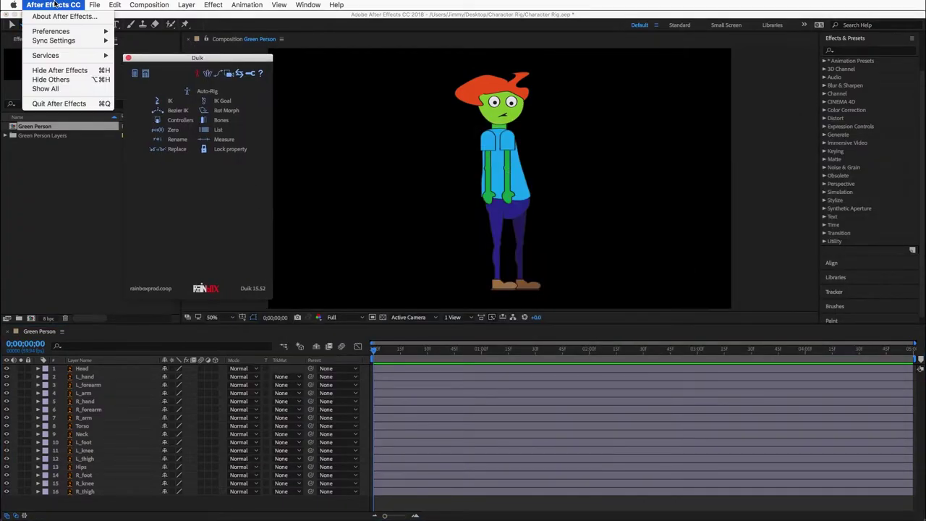
click(145, 31)
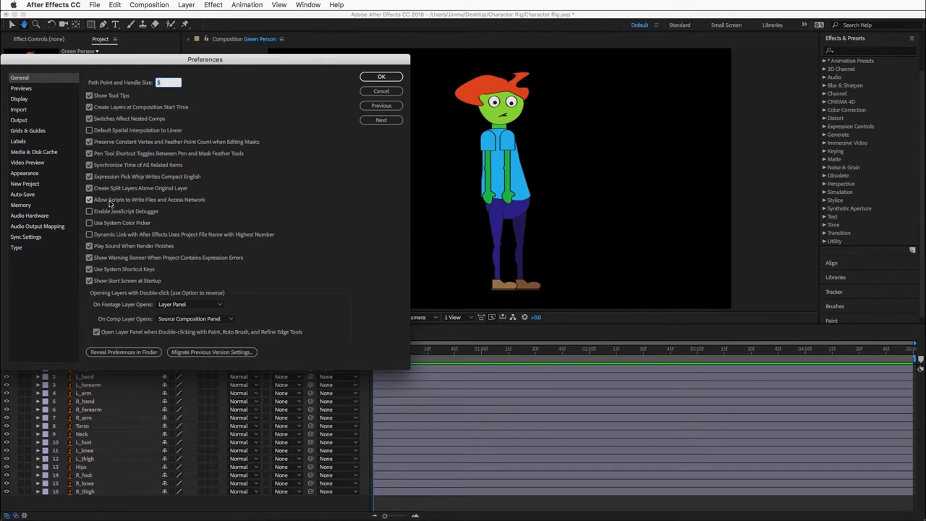
key(Return)
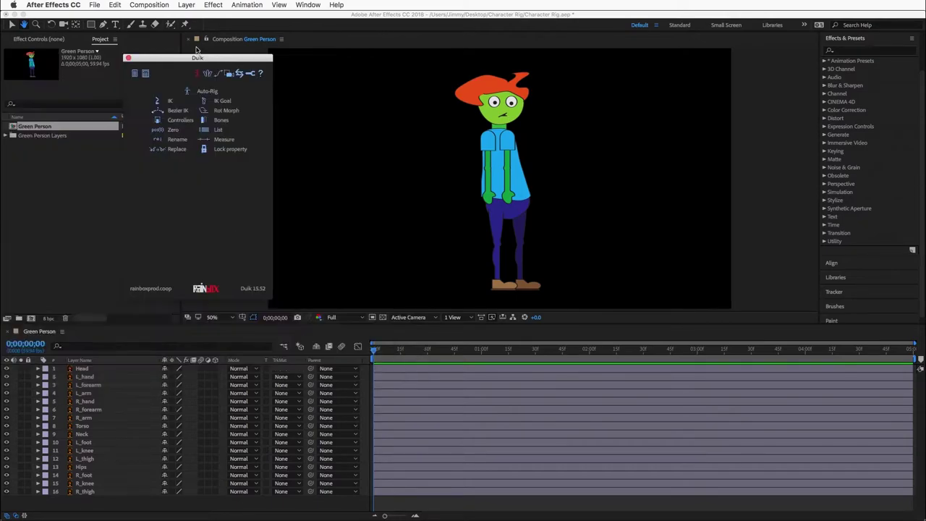
drag(183, 62, 245, 59)
click(457, 207)
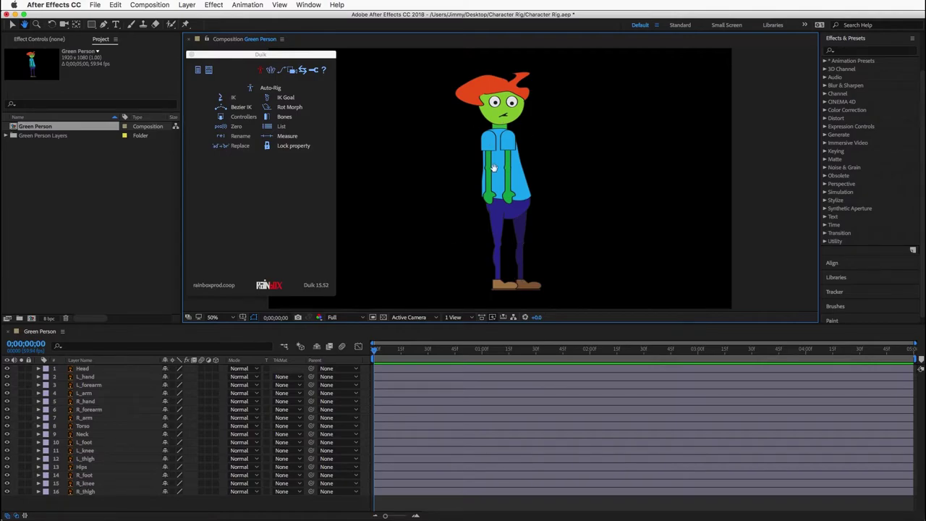
- Move the Head layer's anchor point down to the neck with the Pan Behind tool
click(75, 26)
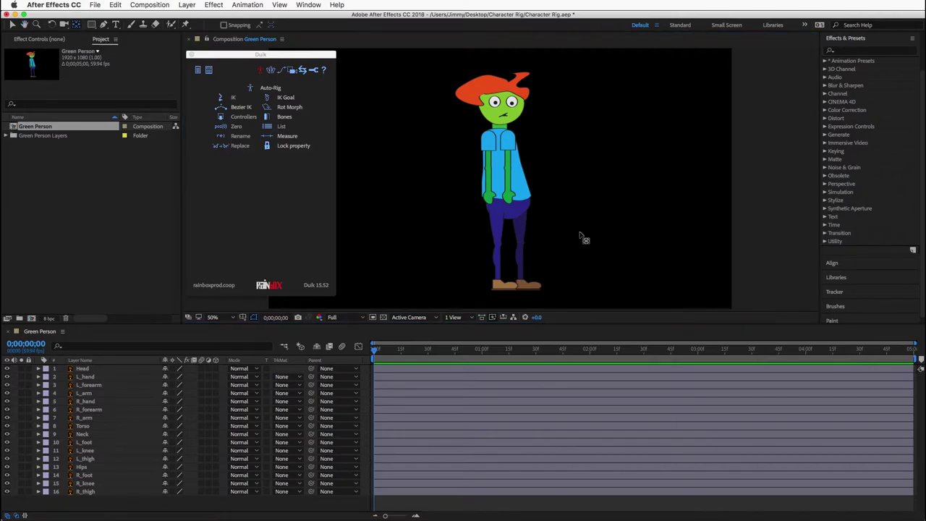
key(super+equal)
key(super+equal)
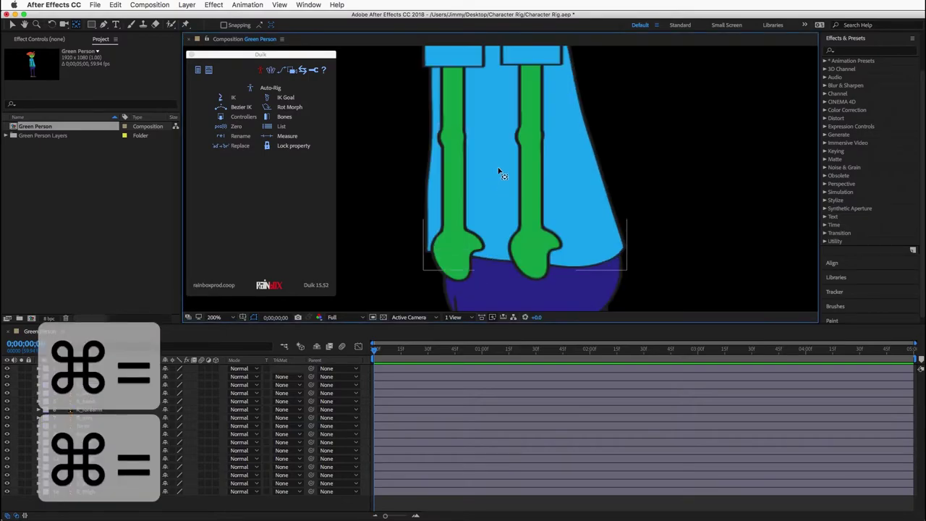
drag(499, 119, 492, 285)
scroll(492, 201, up, 3)
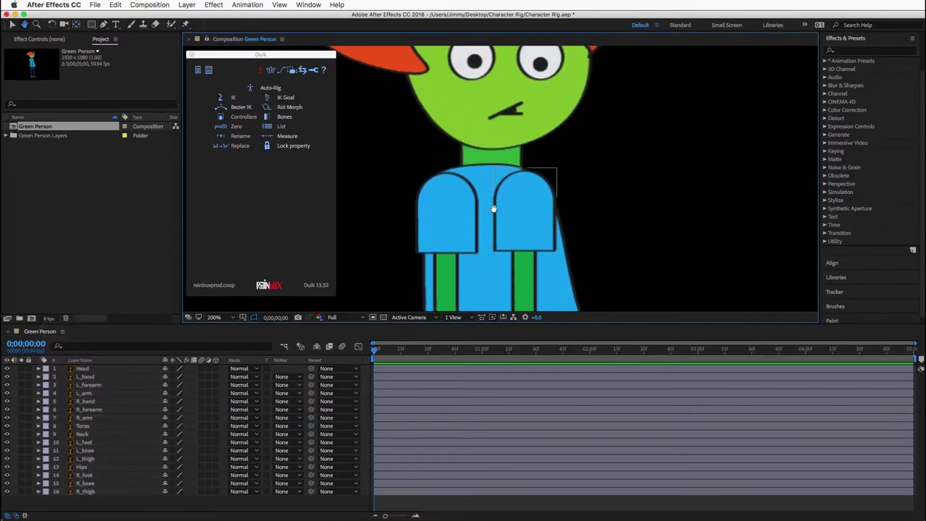
click(504, 129)
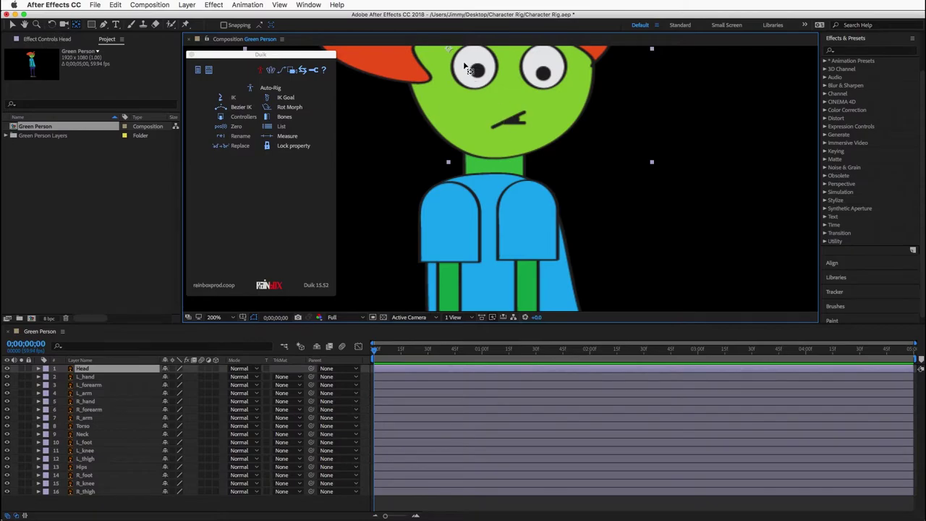
drag(452, 55, 495, 140)
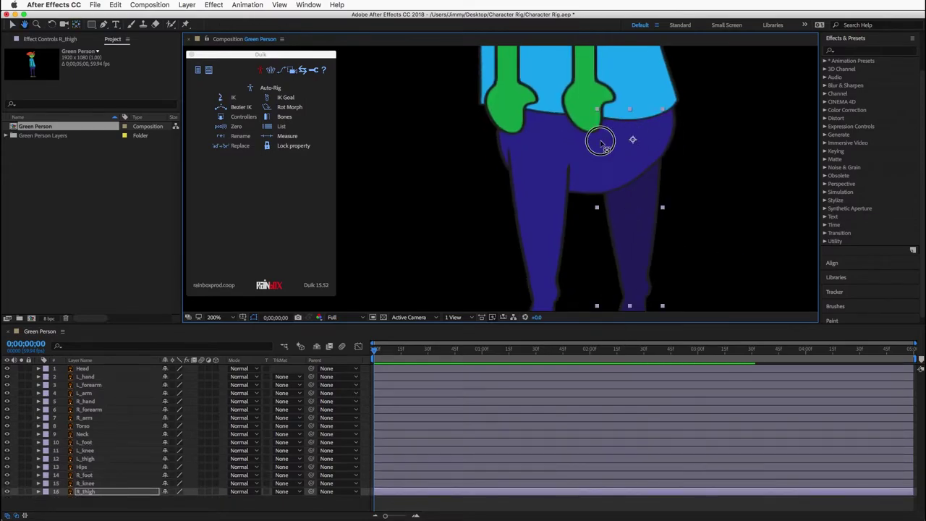
drag(599, 141, 592, 296)
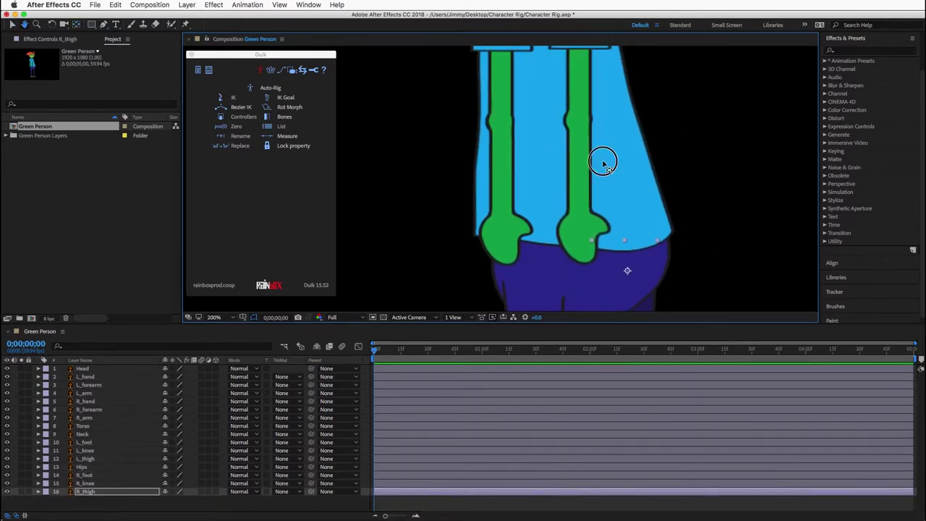
drag(604, 162, 601, 254)
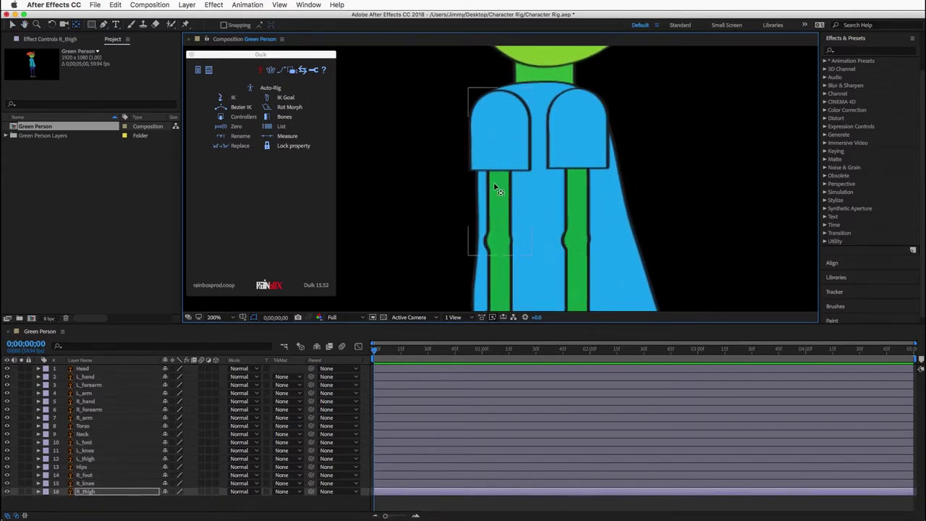
key(super+minus)
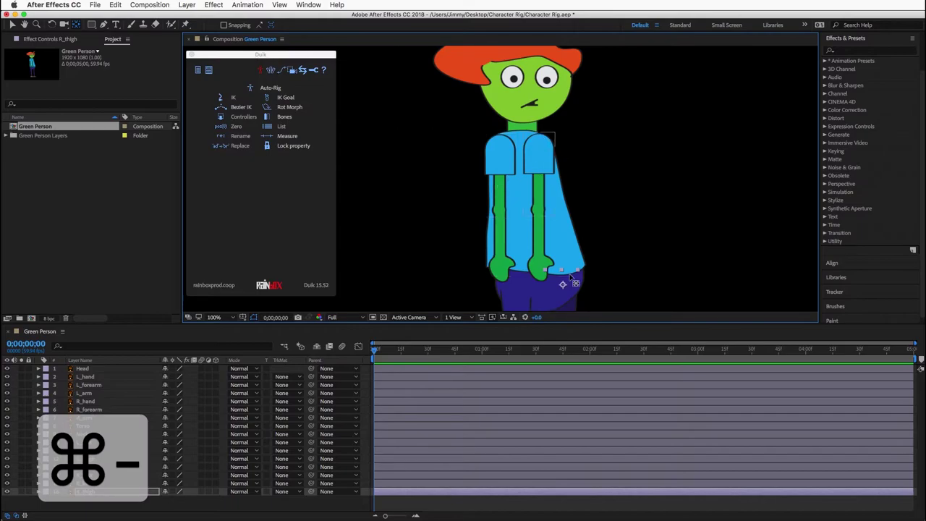
- Move the R_hand, R_forearm and R_arm layers below Hips in the timeline
click(86, 393)
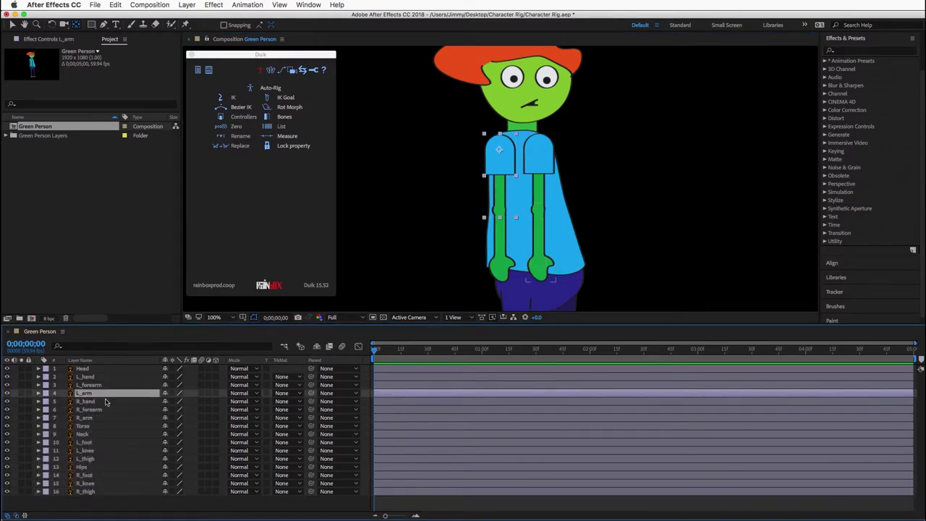
click(107, 401)
shift+click(91, 418)
drag(93, 410, 82, 475)
- Select all sixteen layers and start Duik's Full character Auto-Rig
key(super+a)
click(258, 87)
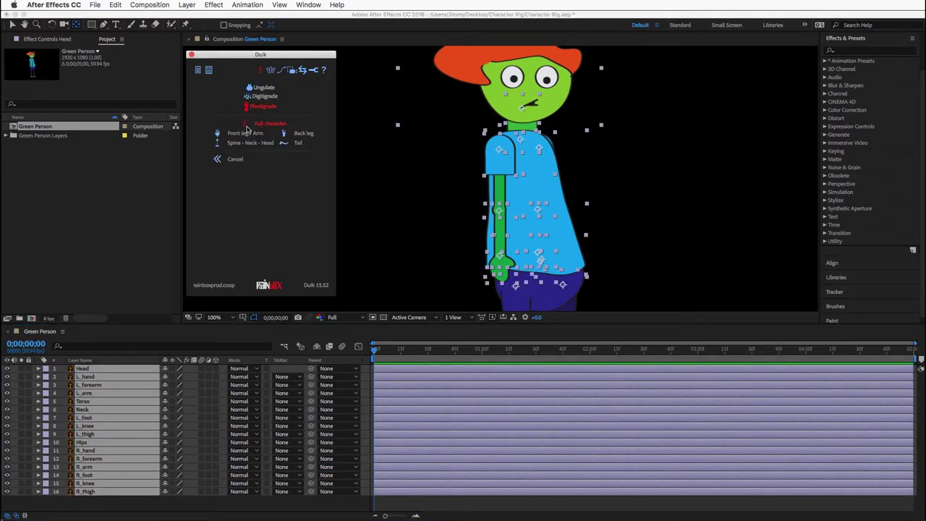
click(246, 129)
drag(595, 319, 682, 103)
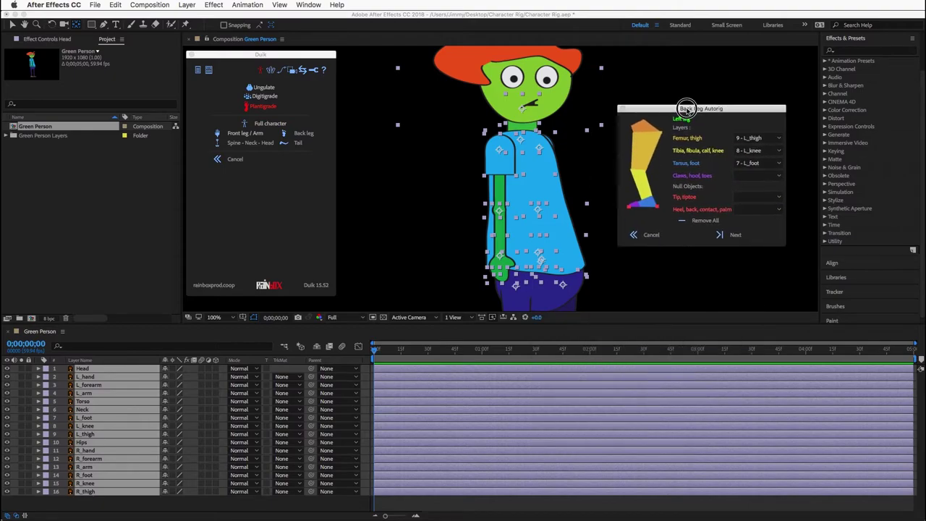
- Advance through the leg and spine Auto-Rig steps and set the tail layer to None
click(735, 233)
drag(643, 316, 726, 118)
click(728, 251)
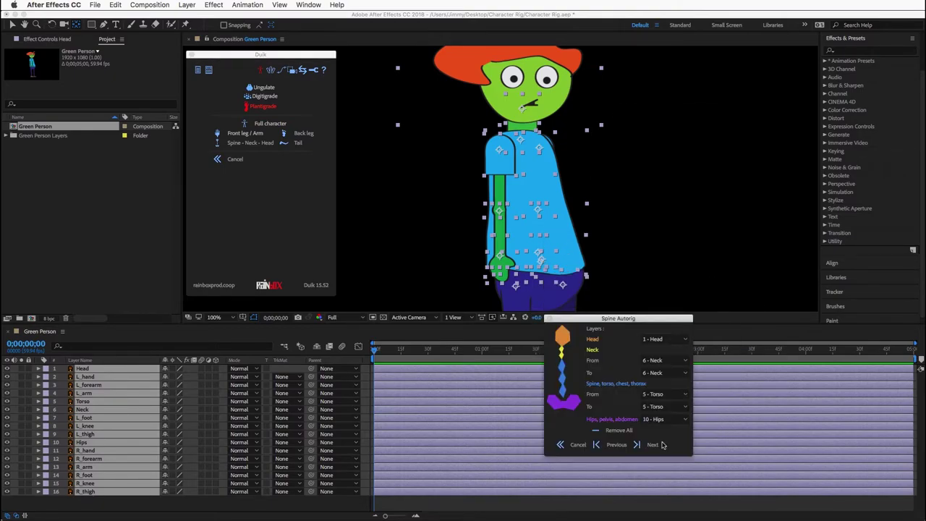
click(652, 444)
click(685, 352)
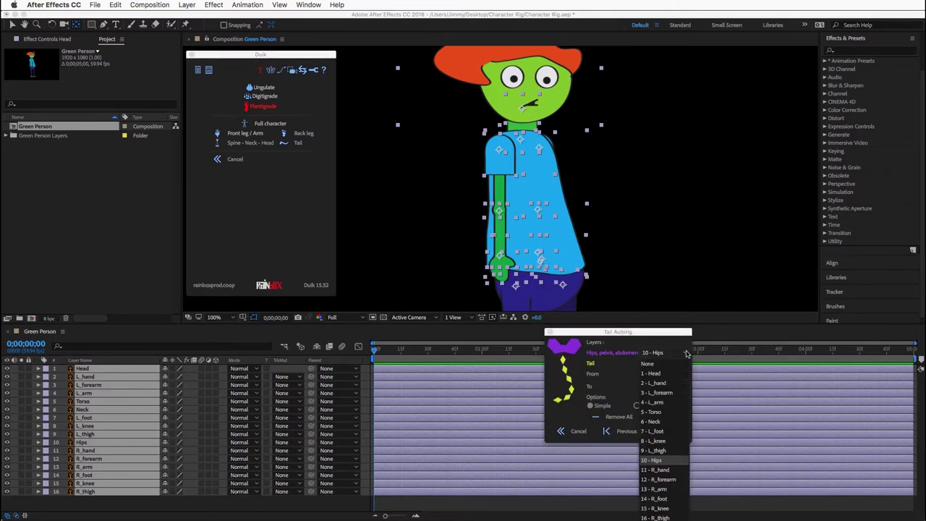
click(649, 364)
- Build the character rig, test-bend the left leg with its foot controller, then undo
click(666, 431)
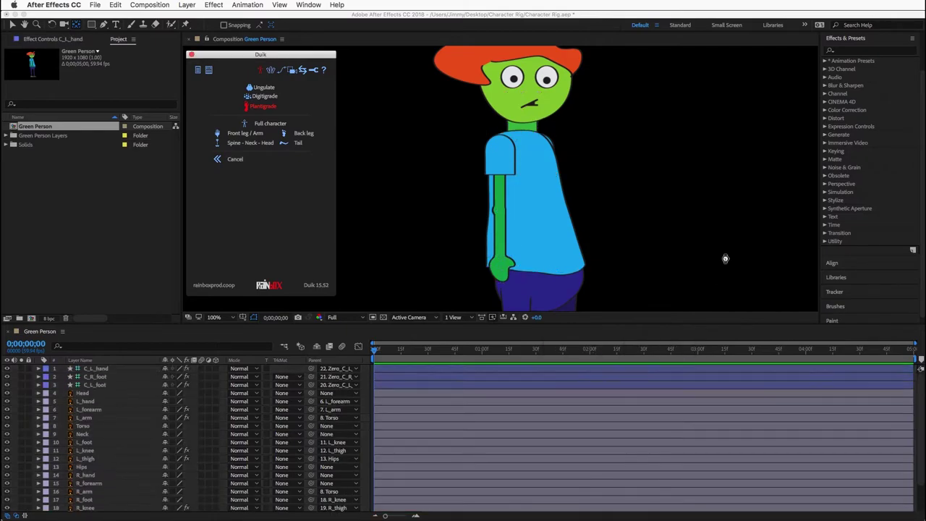
drag(499, 275, 548, 227)
key(super+z)
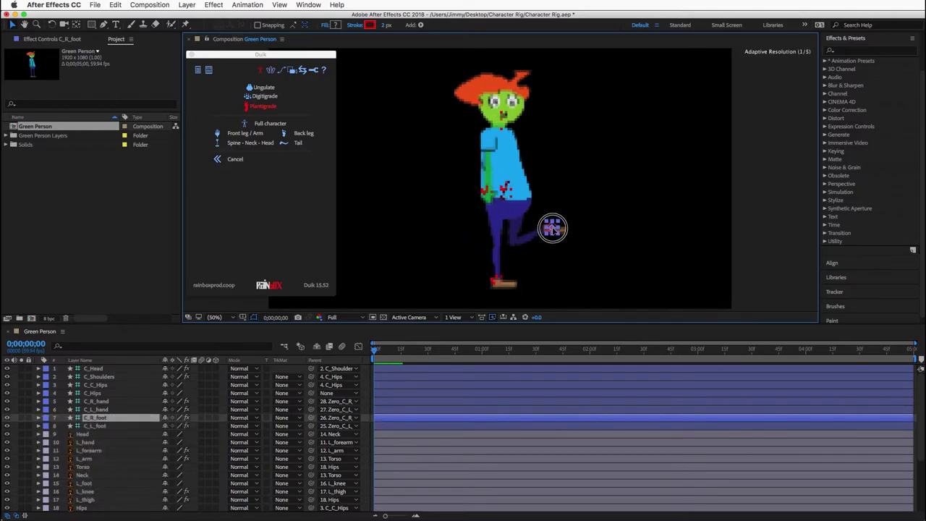
- Reverse the right knee's IK bending direction via C_R_foot's Clockwise option in Effect Controls
click(308, 5)
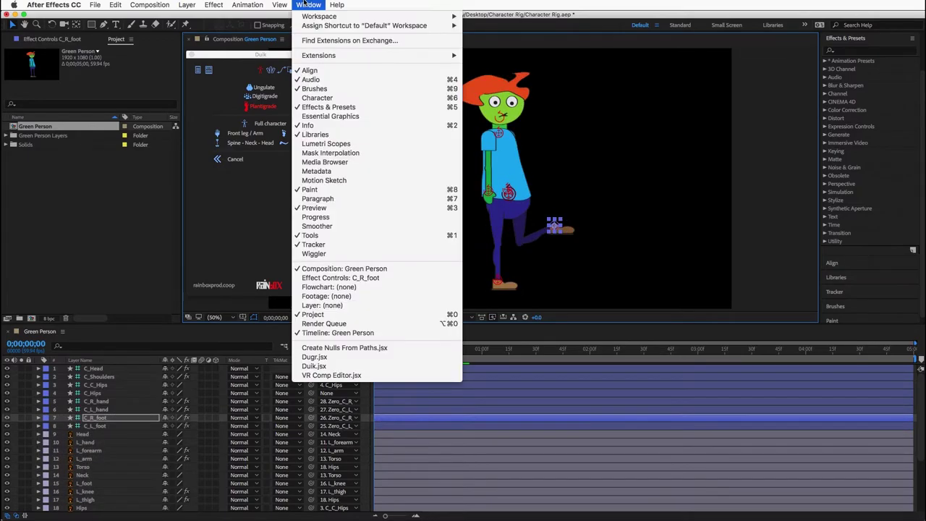
click(340, 278)
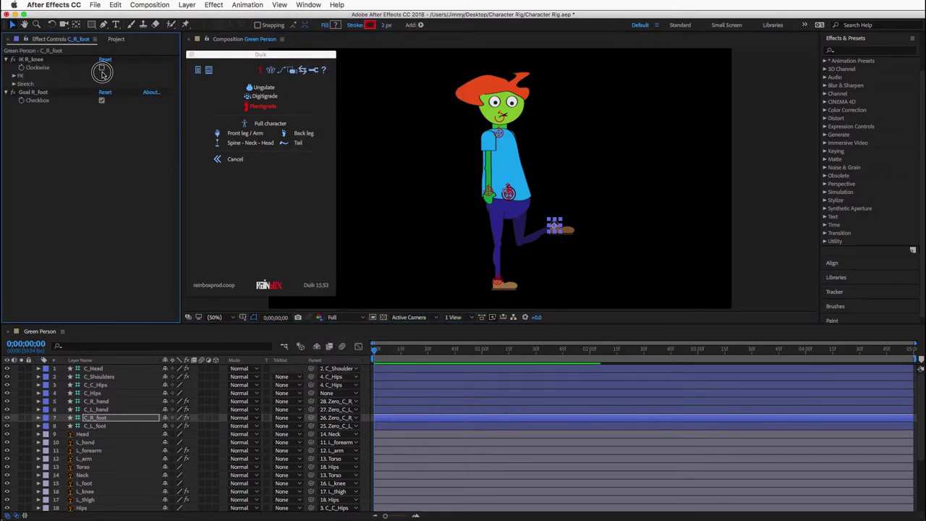
click(101, 68)
click(101, 68)
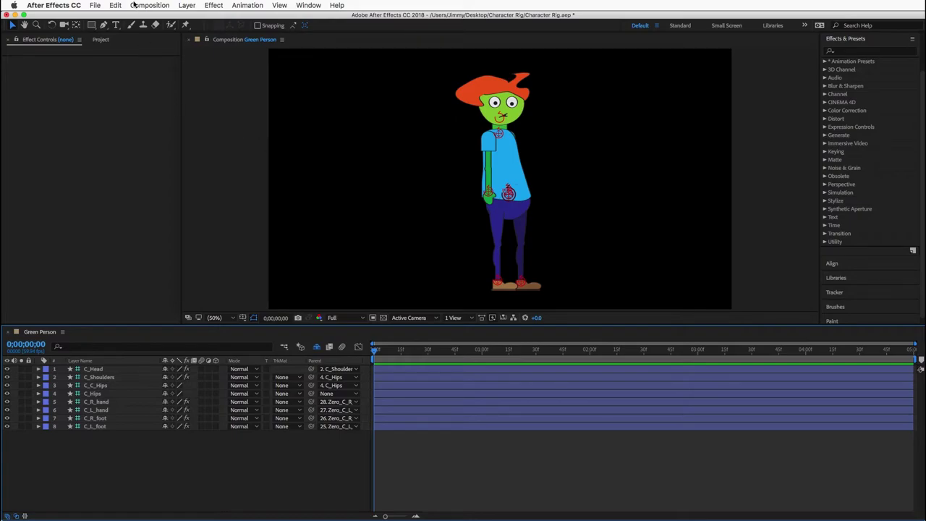
- Run the Duik script again and move its panel to the upper left
click(94, 5)
mouse_move(169, 257)
click(249, 257)
double_click(378, 156)
drag(571, 270, 197, 51)
- Create a Big, Red Duik controller and place it left of the character
click(219, 118)
click(289, 86)
click(272, 118)
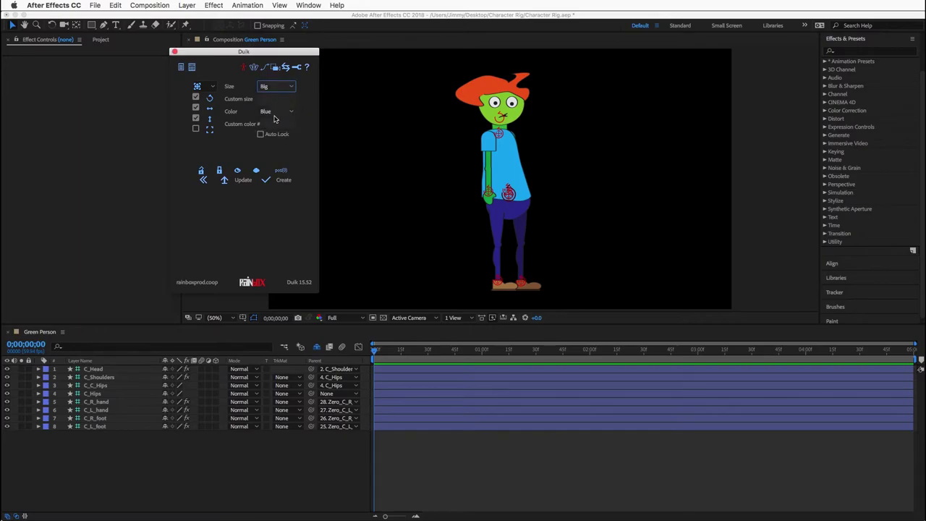
click(275, 111)
click(272, 125)
click(278, 185)
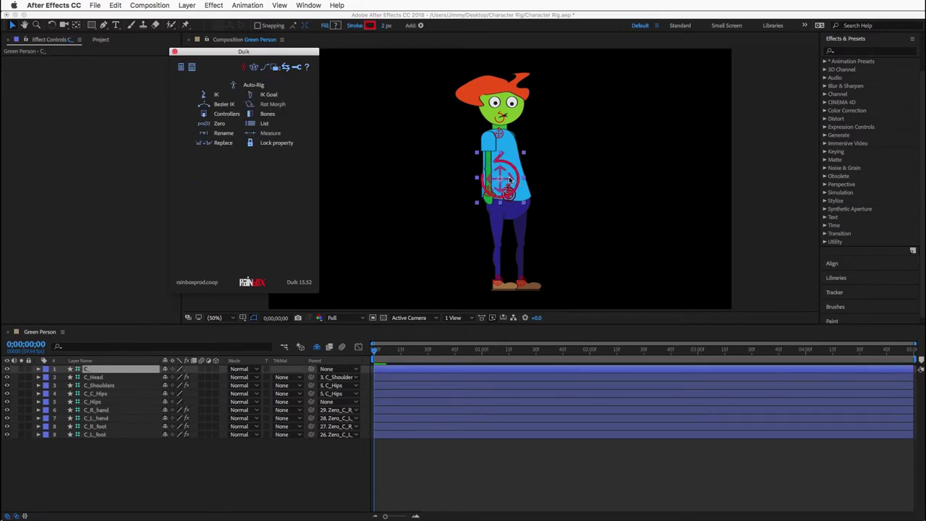
drag(499, 181, 404, 193)
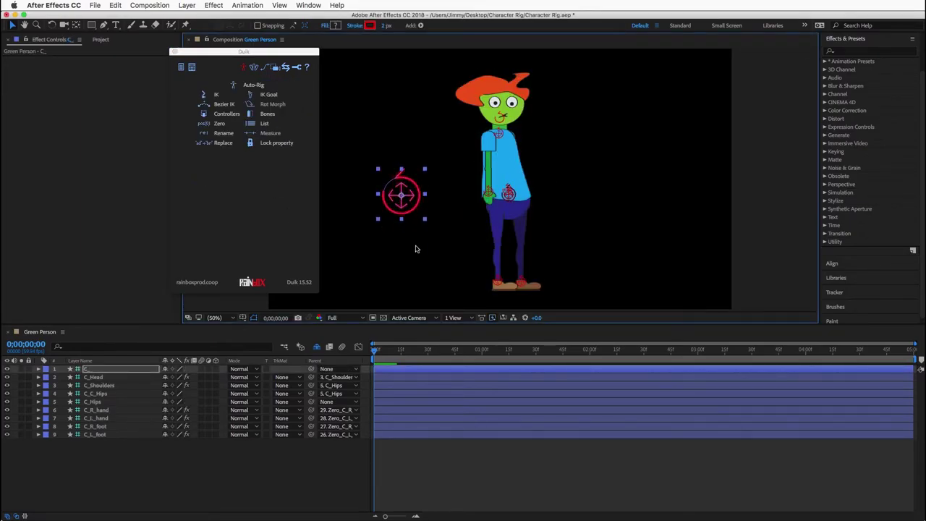
drag(481, 193, 509, 204)
click(283, 200)
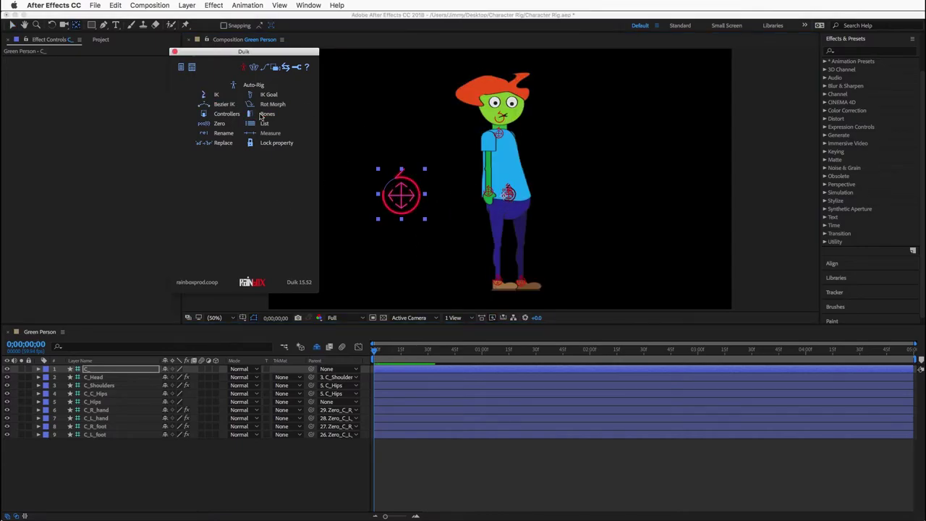
- Create a Cyan Duik controller at the character's hips
click(226, 113)
click(275, 111)
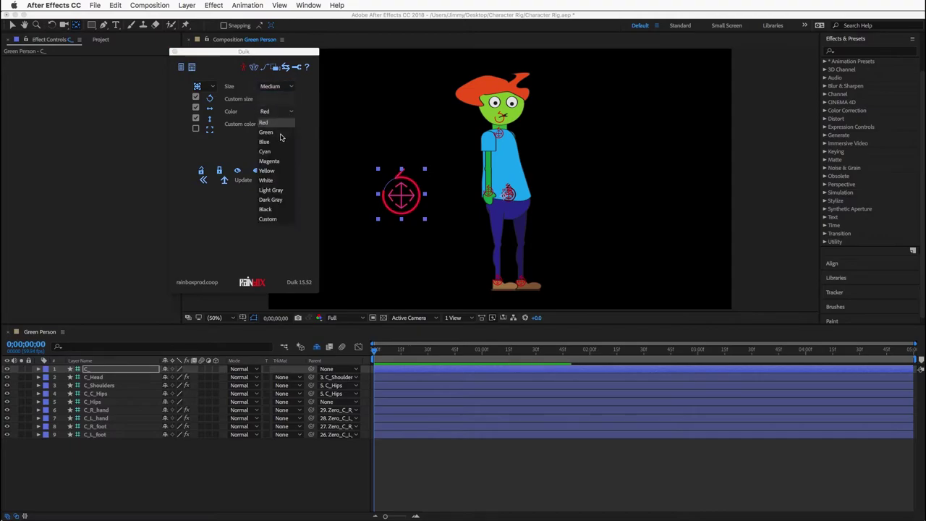
click(274, 146)
click(285, 111)
click(275, 151)
click(289, 180)
click(511, 210)
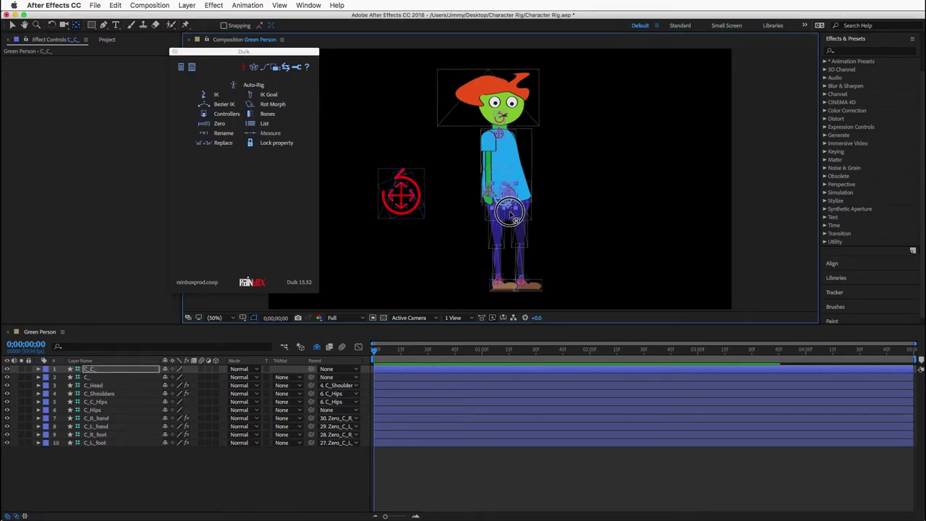
mouse_move(511, 211)
mouse_down()
mouse_move(502, 209)
mouse_move(500, 235)
mouse_up()
key(super+z)
- Create a Green Duik controller and move it below the character's feet
click(214, 116)
click(225, 114)
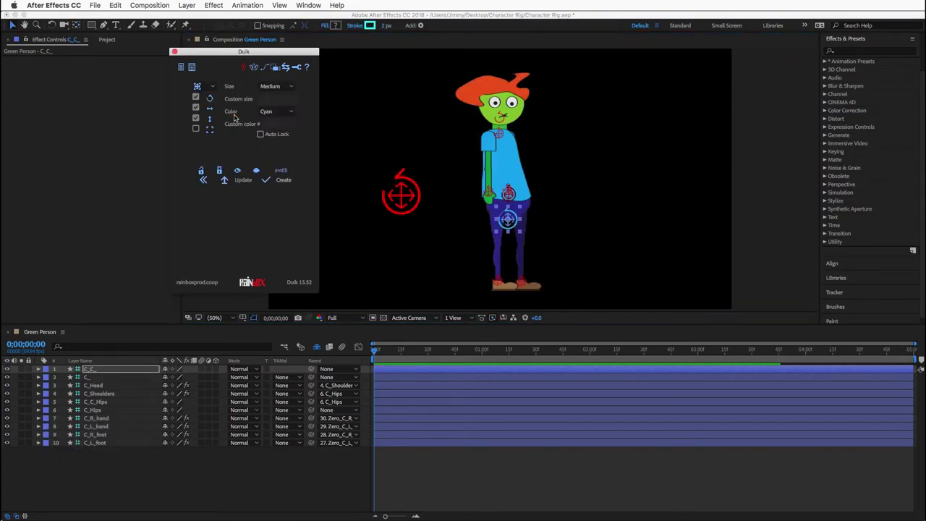
click(289, 113)
click(283, 137)
click(283, 179)
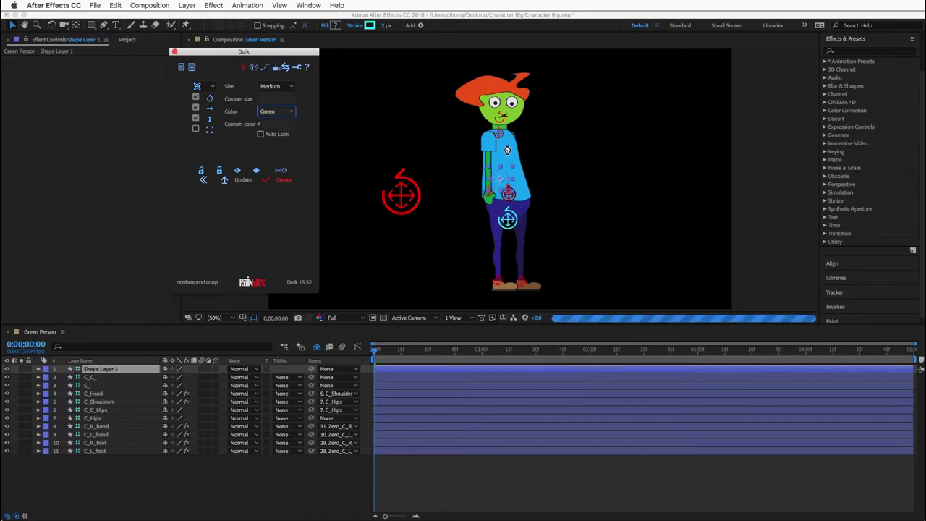
drag(511, 226, 517, 311)
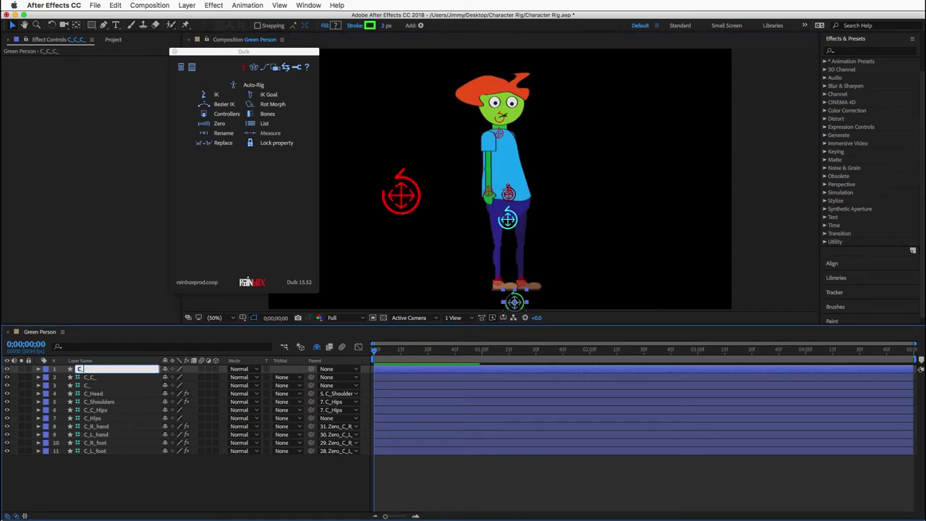
- Rename the three new controller layers C_Ground, C_Sky and C_Master
click(100, 377)
text(C_Sky)
key(Return)
click(100, 385)
key(Return)
text(C_Master)
key(Return)
- Parent C_Ground, C_Sky and C_Hips to C_Master
click(124, 369)
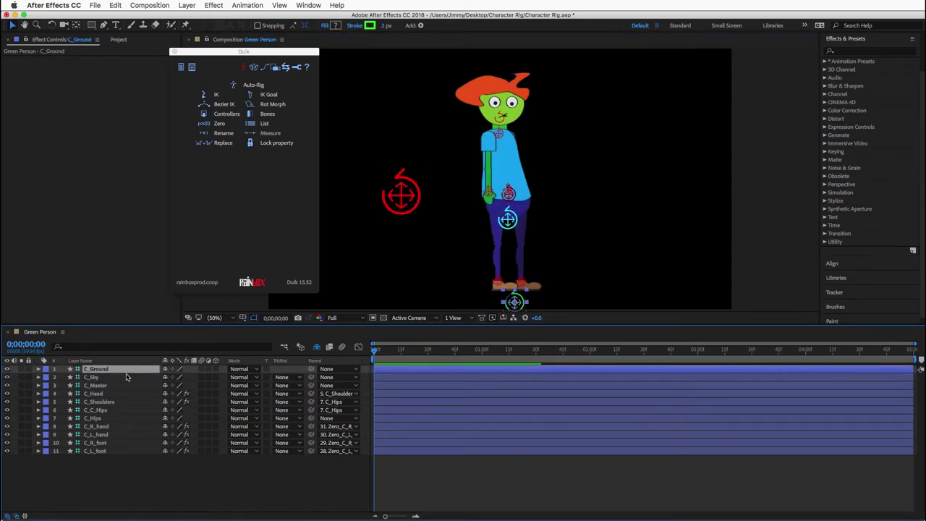
shift+click(125, 377)
click(355, 377)
click(347, 403)
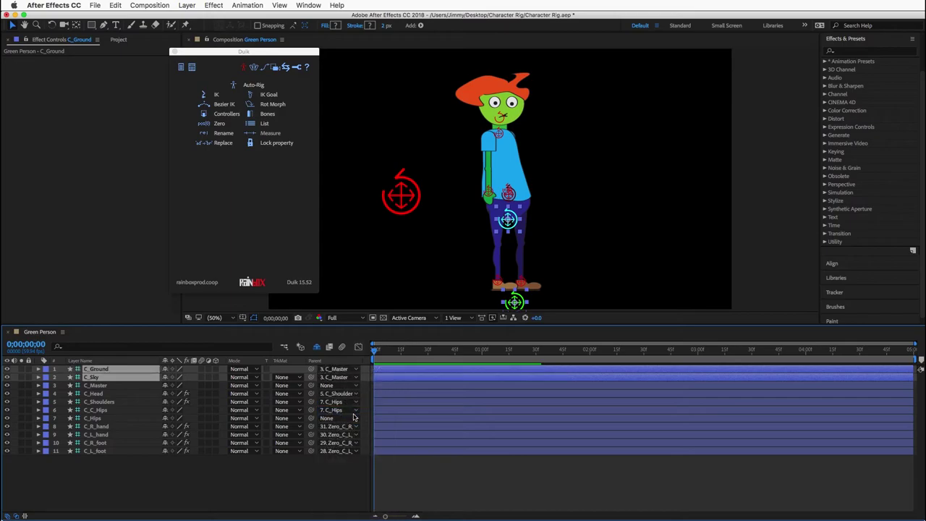
click(350, 418)
click(340, 445)
- Unlock the four Zero_ layers and parent Zero_C_L_foot and Zero_C_R_foot to C_Ground
click(316, 346)
scroll(81, 470, down, 5)
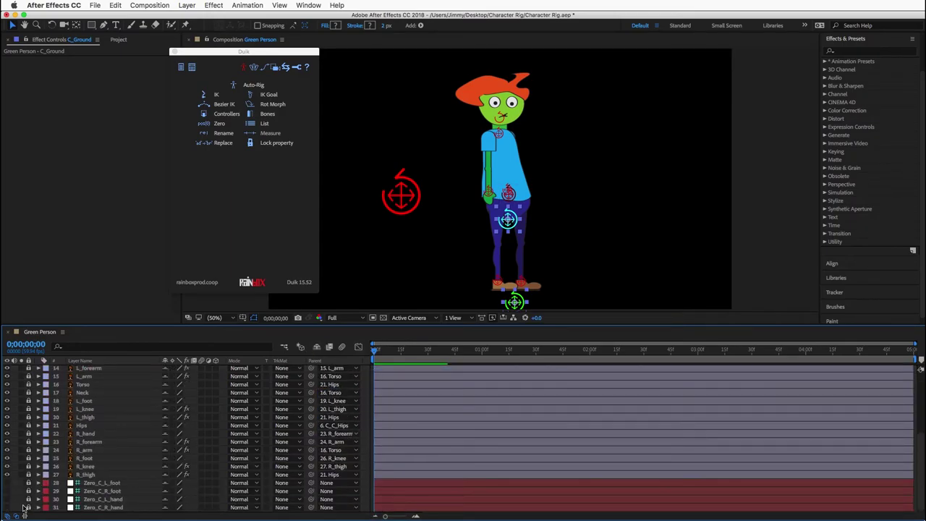
drag(29, 482, 30, 506)
click(123, 482)
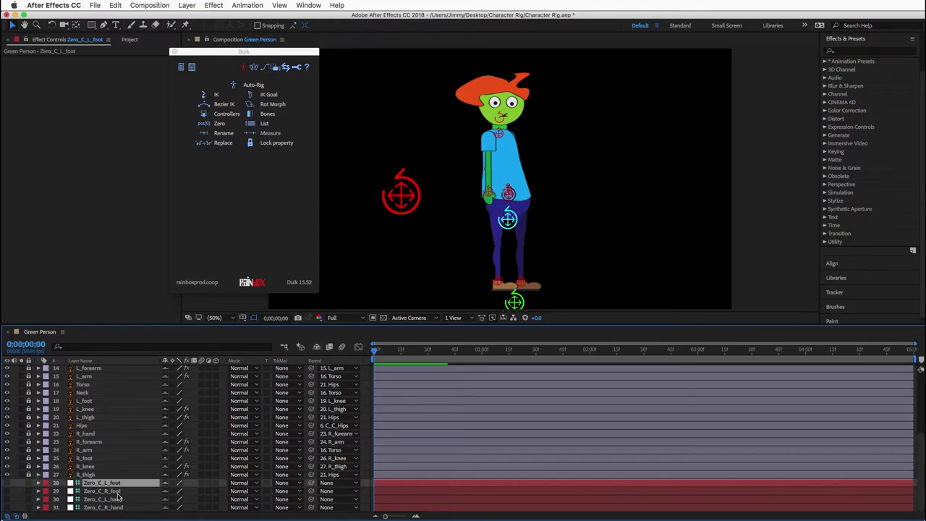
shift+click(123, 491)
click(333, 490)
click(340, 484)
- Parent Zero_C_L_hand and Zero_C_R_hand to C_Sky, leaving only controllers visible
click(133, 502)
shift+click(133, 507)
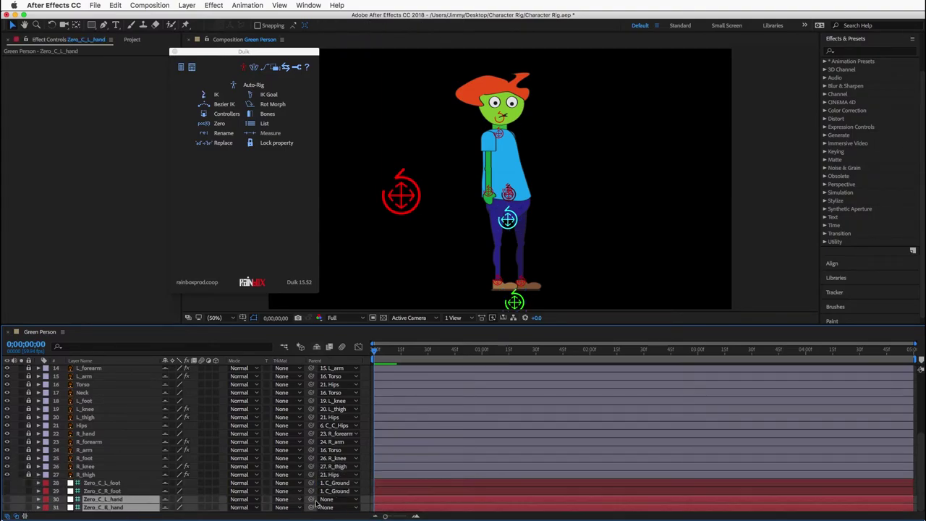
click(332, 499)
click(347, 498)
click(316, 346)
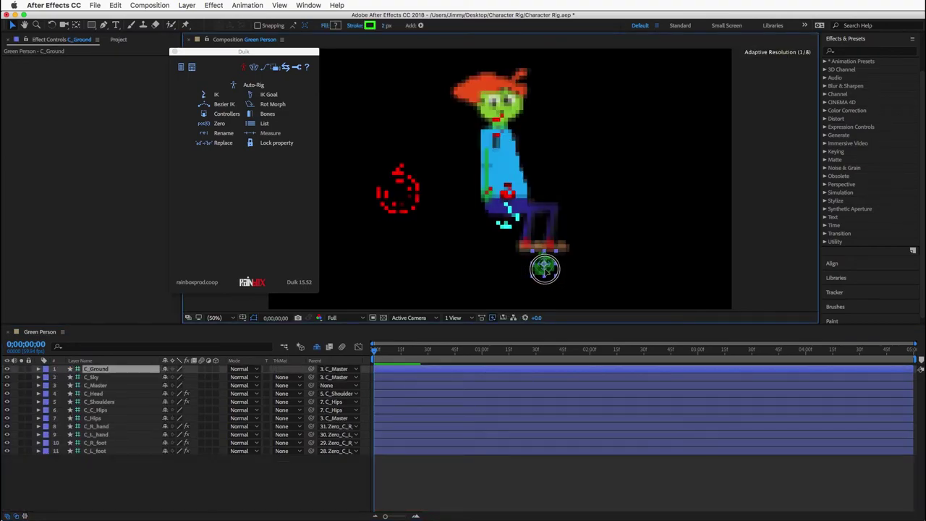
- Test the rig by dragging C_Ground to lift the feet, C_Sky to move the hands, and C_Master to move the whole character
drag(544, 269, 580, 244)
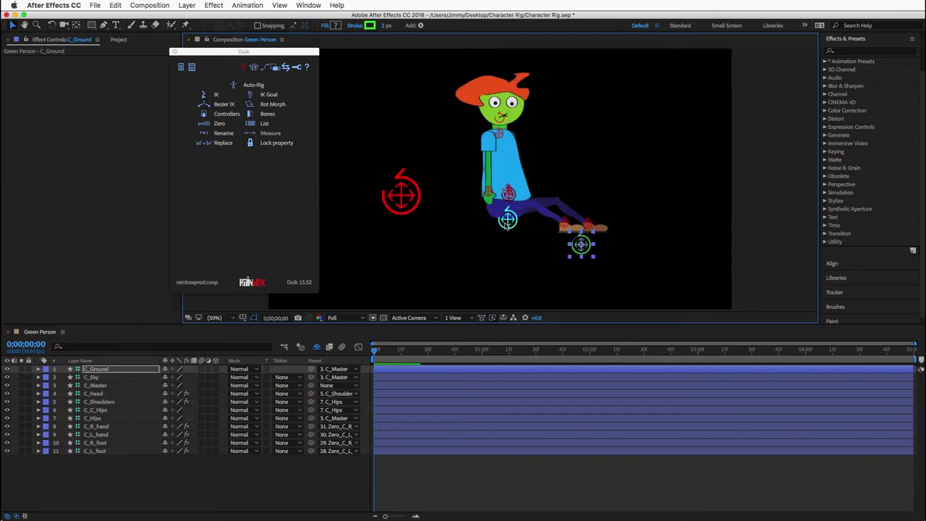
drag(507, 220, 577, 83)
click(401, 174)
drag(399, 197, 506, 249)
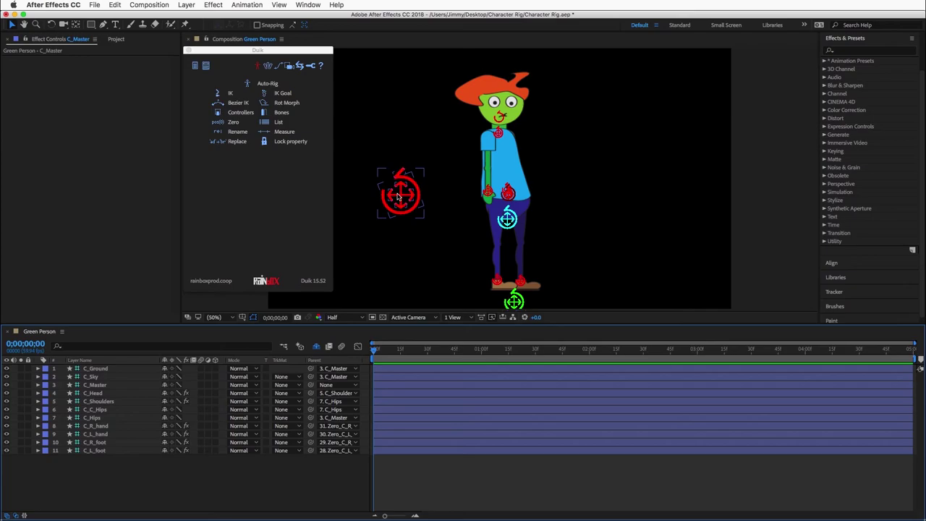
- Close the Duik panel and add Position and Rotation keyframes to all eleven controller layers
click(188, 52)
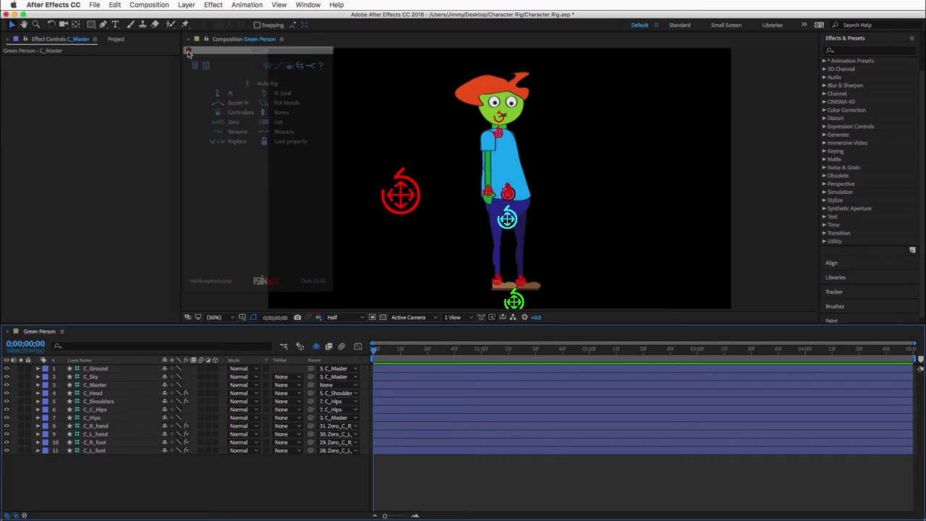
click(90, 368)
shift+click(99, 450)
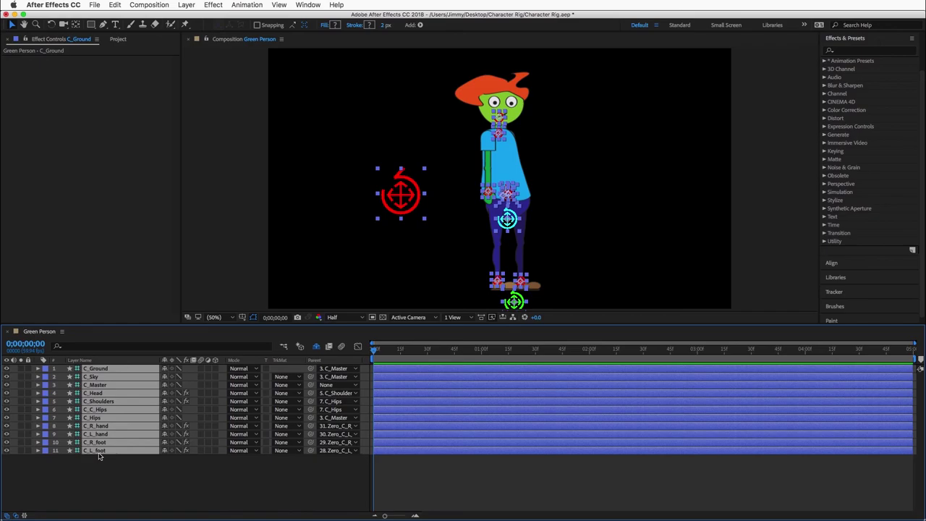
key(alt+p)
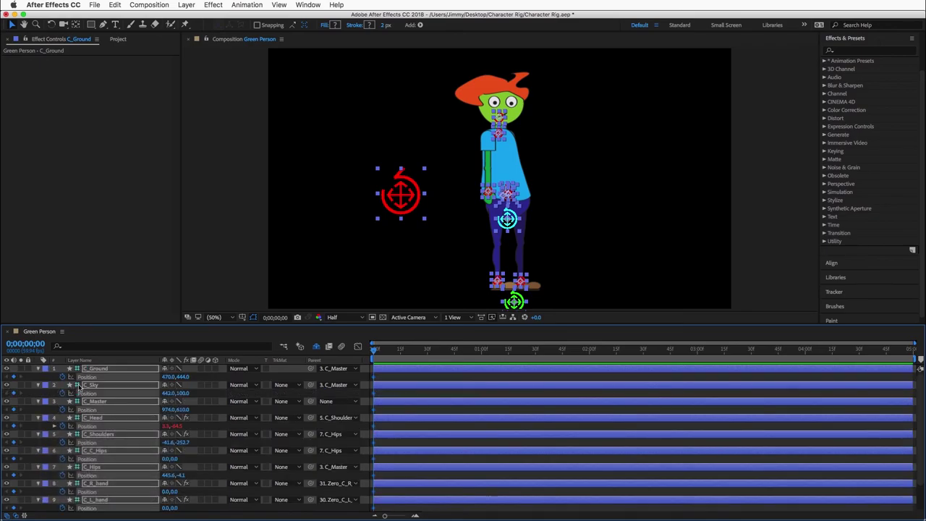
key(alt+shift+r)
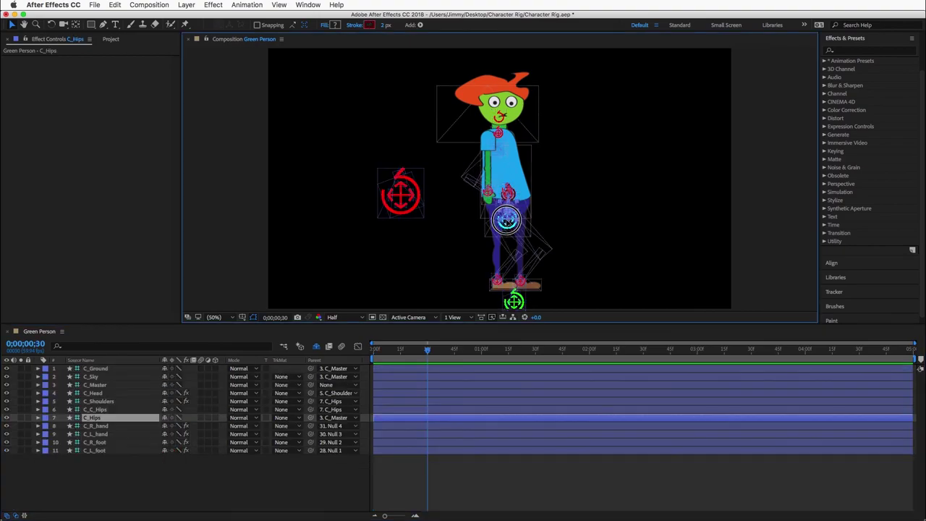
key(space)
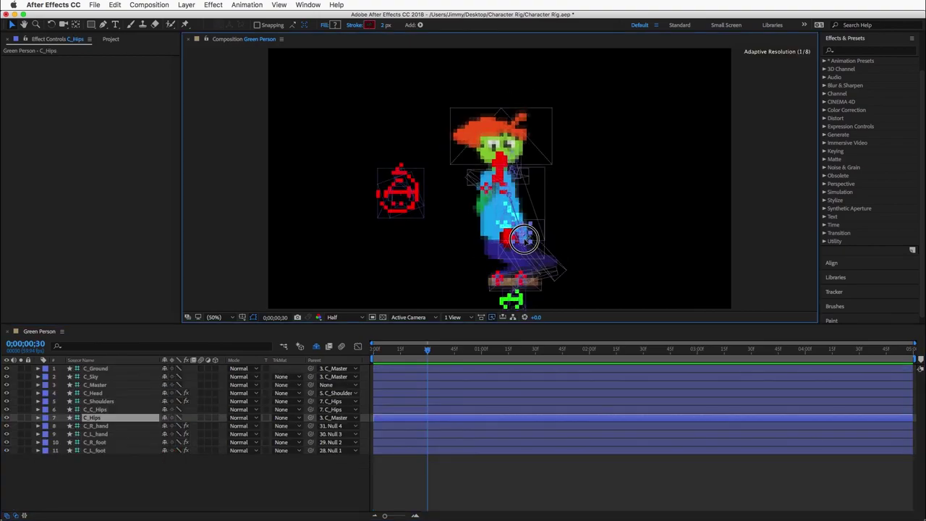
key(w)
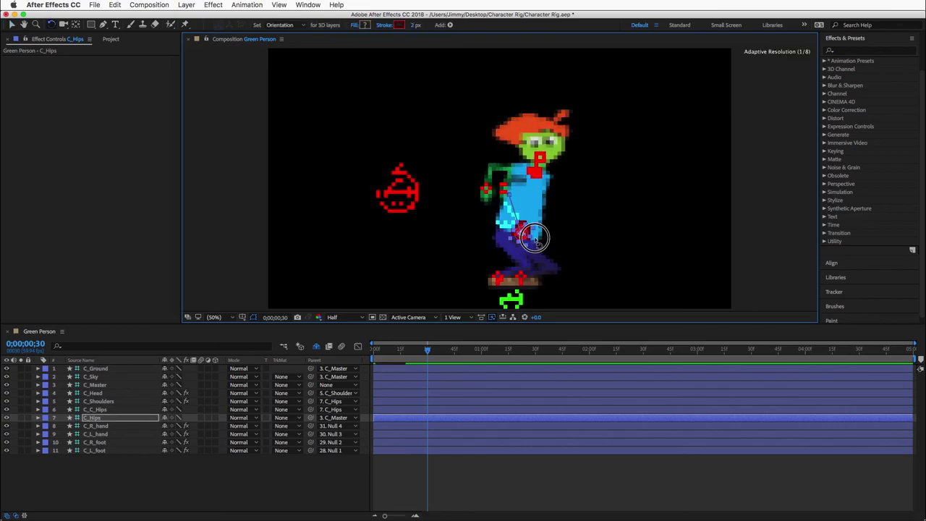